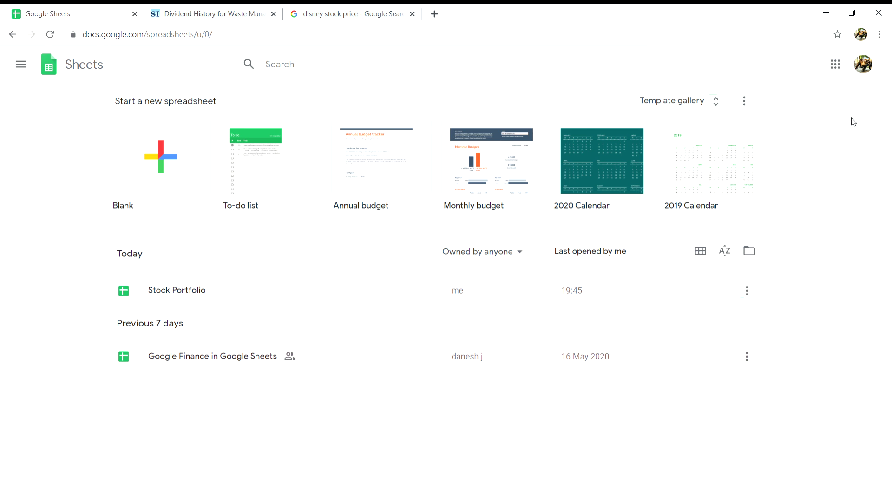
Open the Stock Portfolio spreadsheet from the recent files list
click(843, 65)
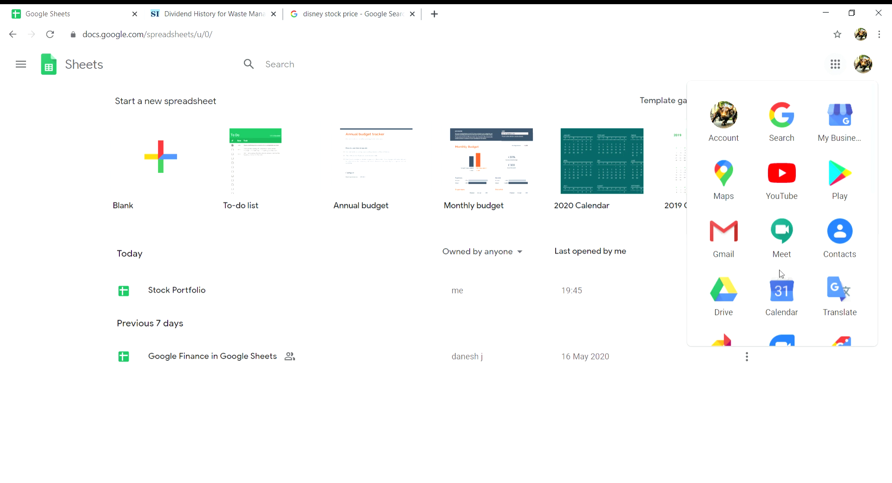
scroll(782, 274, down, 3)
scroll(782, 274, down, 1)
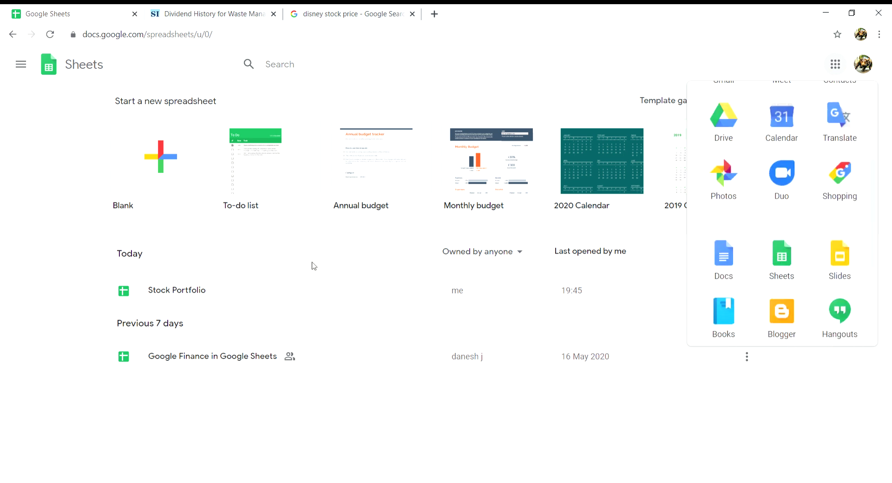
click(47, 288)
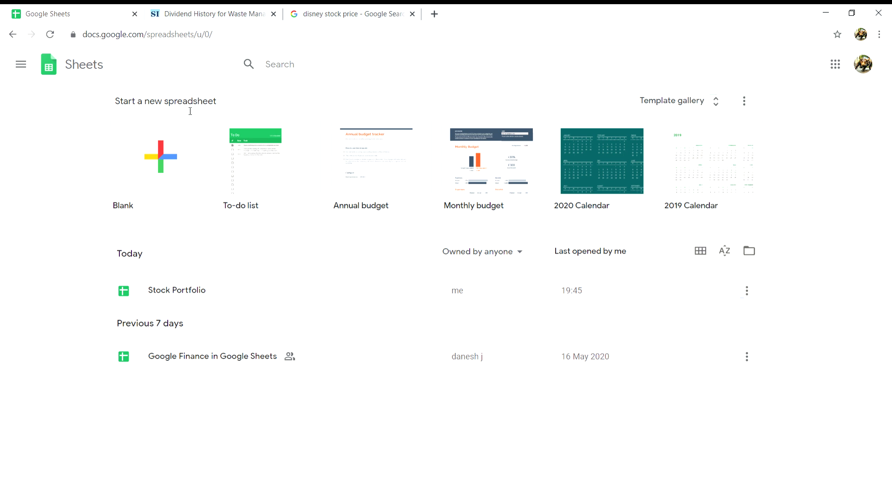
click(192, 293)
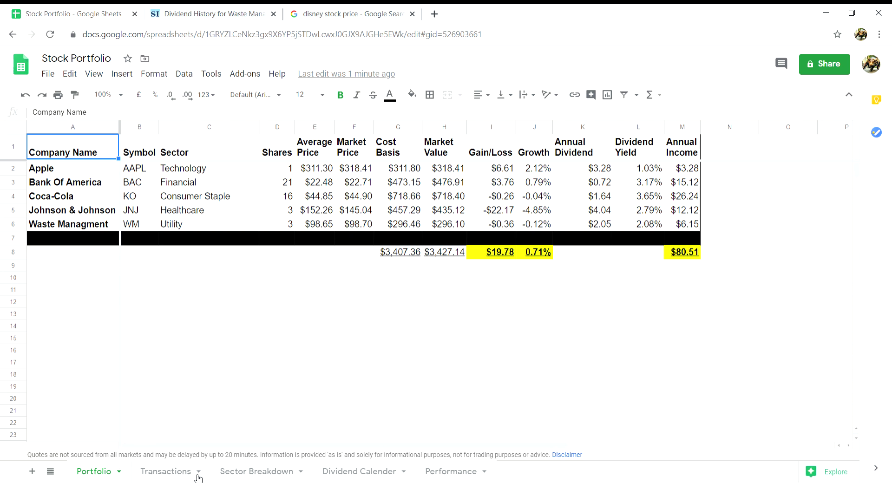
click(105, 327)
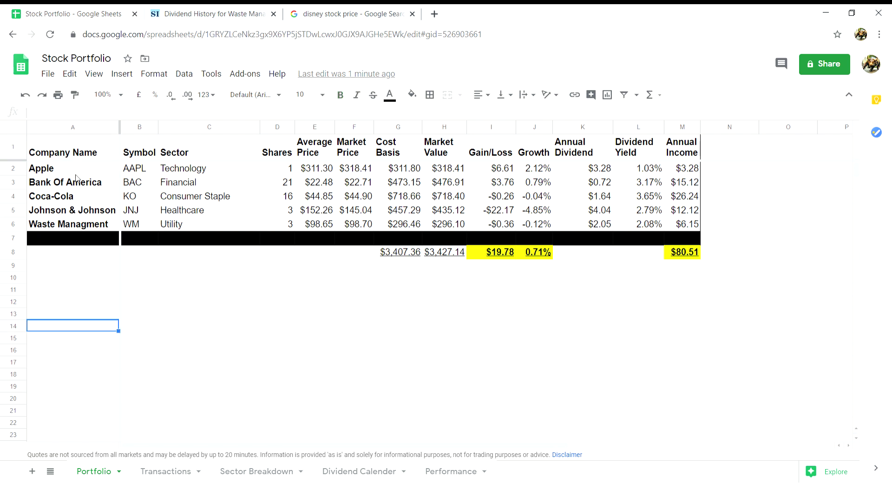
Step across the Company Name, Symbol, Sector, Shares and Average Price headings
click(102, 152)
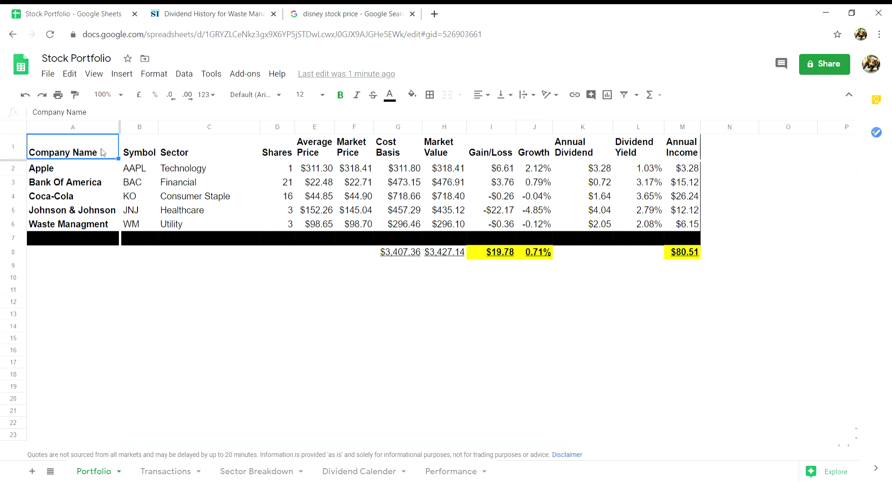
key(Right)
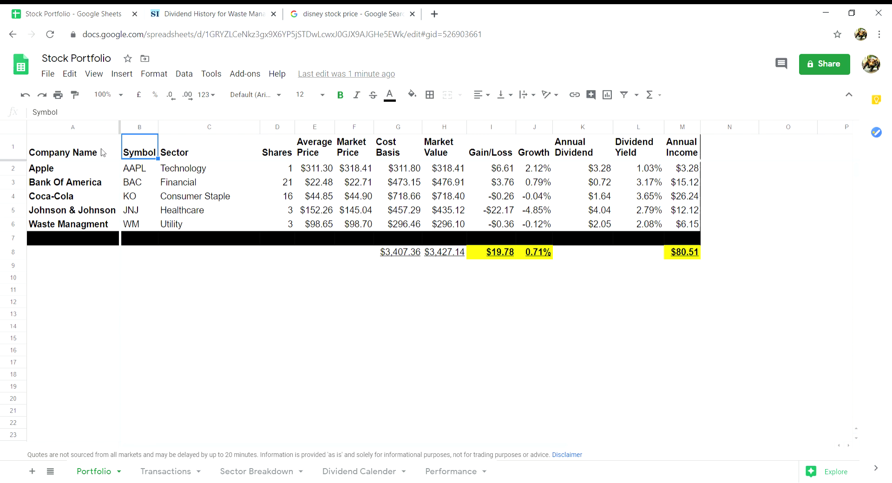
key(Right)
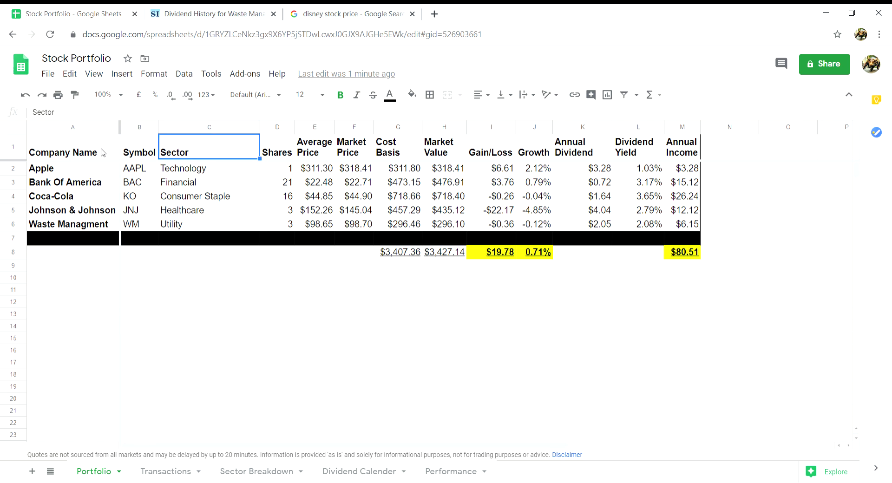
key(Right)
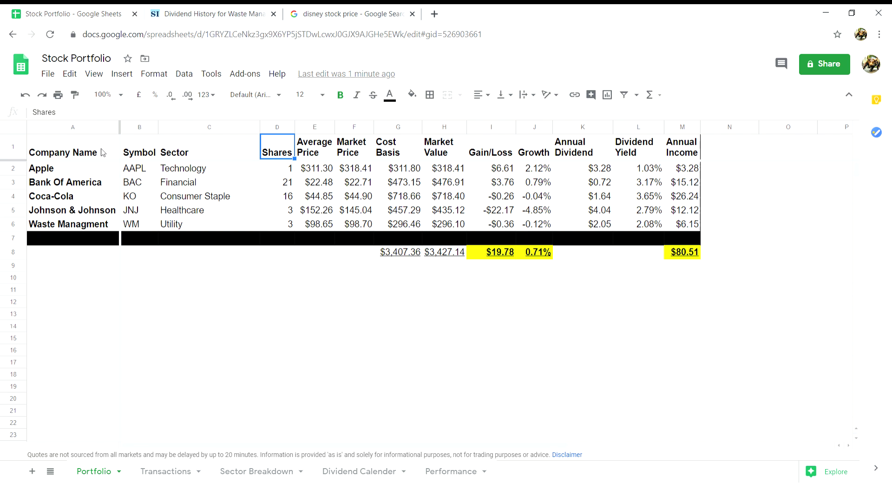
key(Right)
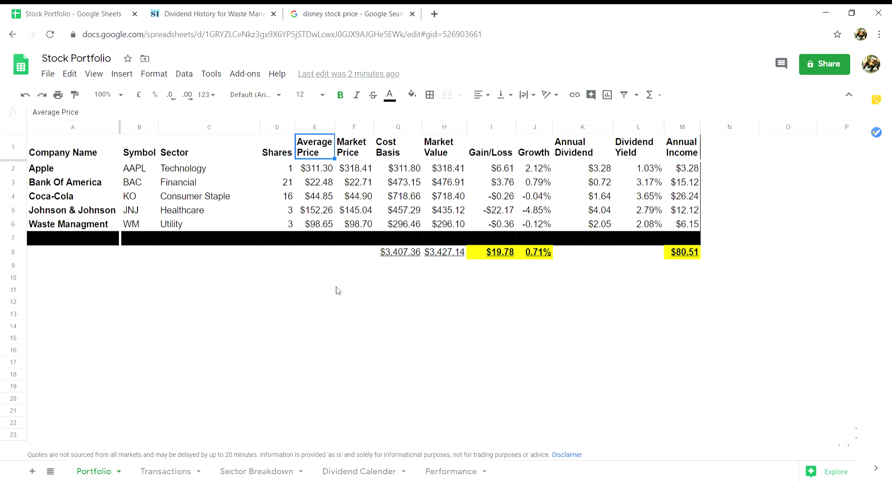
click(364, 148)
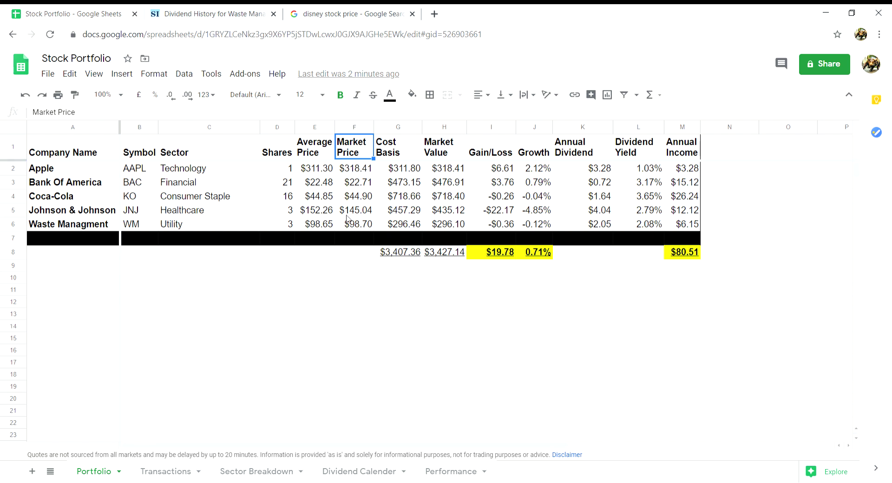
click(406, 151)
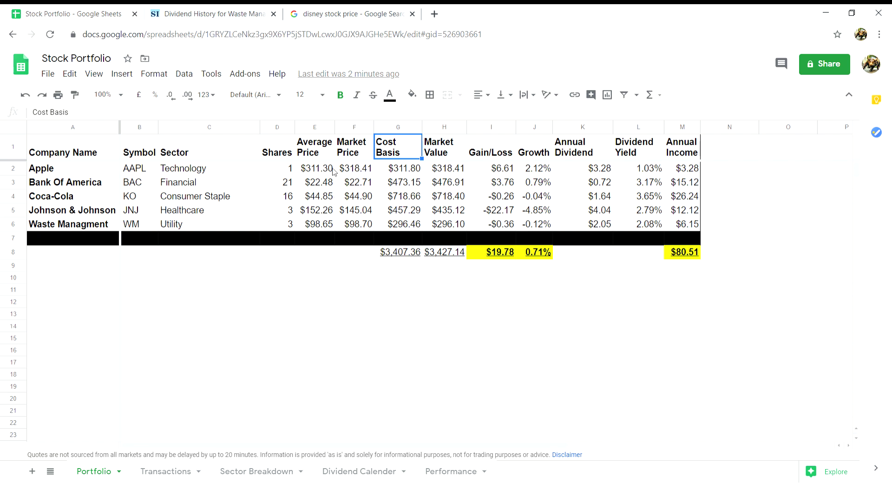
click(432, 154)
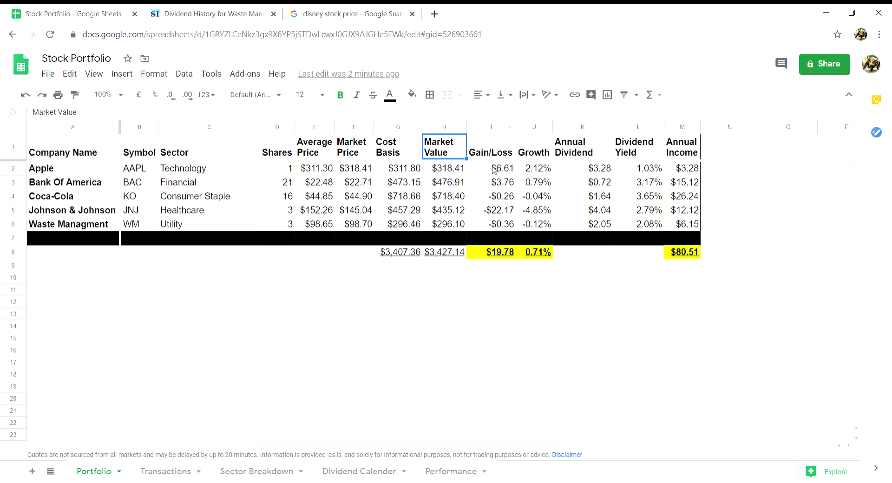
click(450, 172)
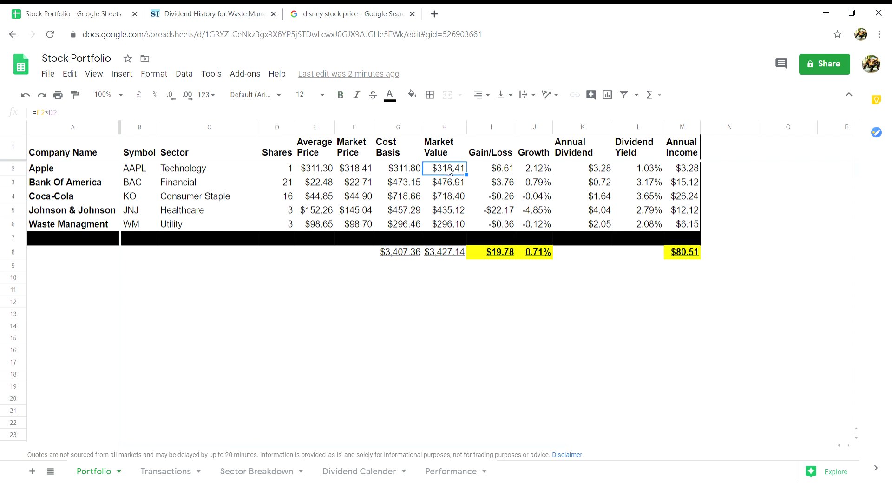
click(479, 171)
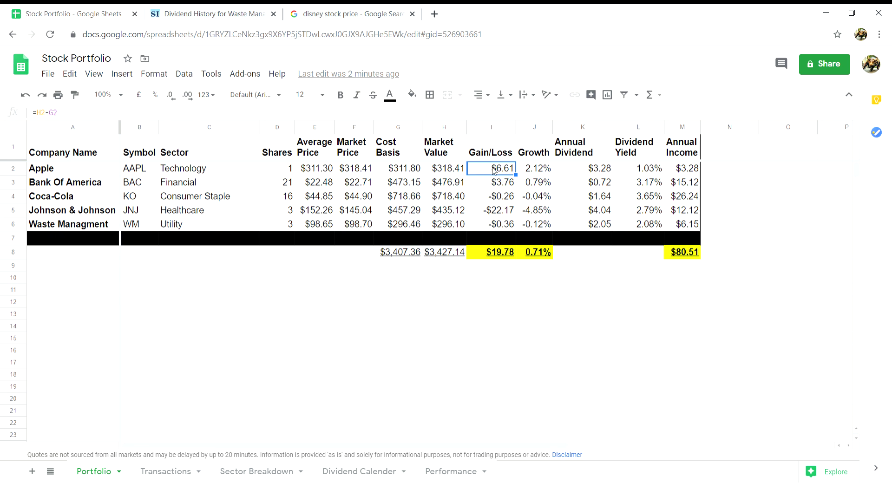
click(536, 172)
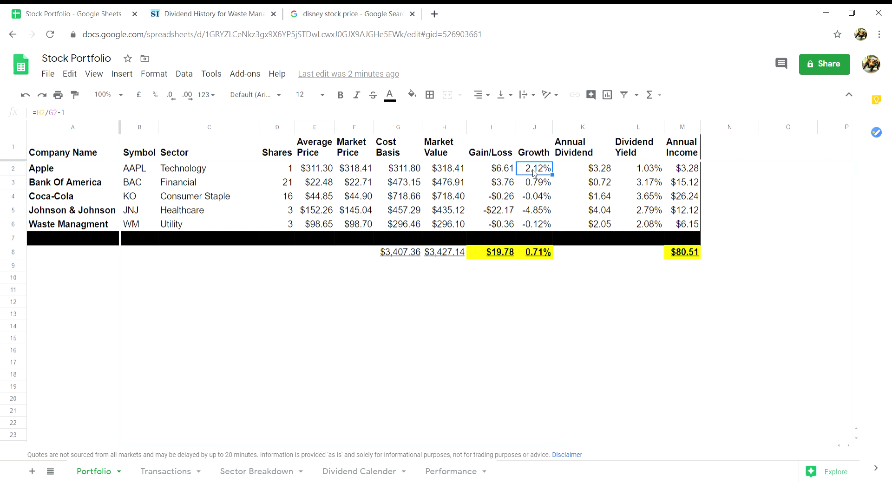
click(562, 156)
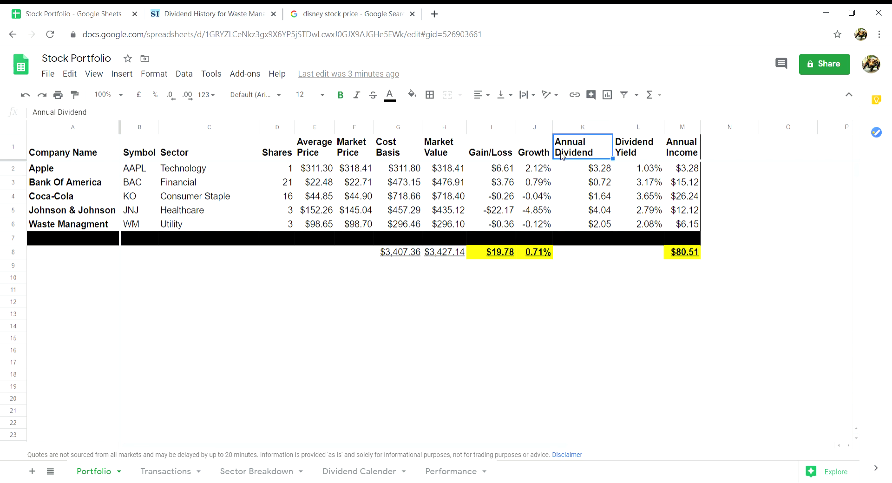
click(207, 11)
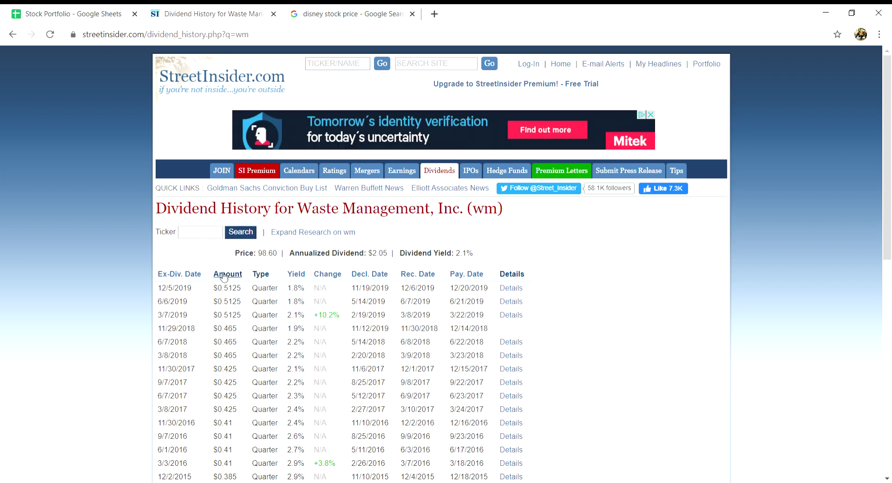
click(85, 10)
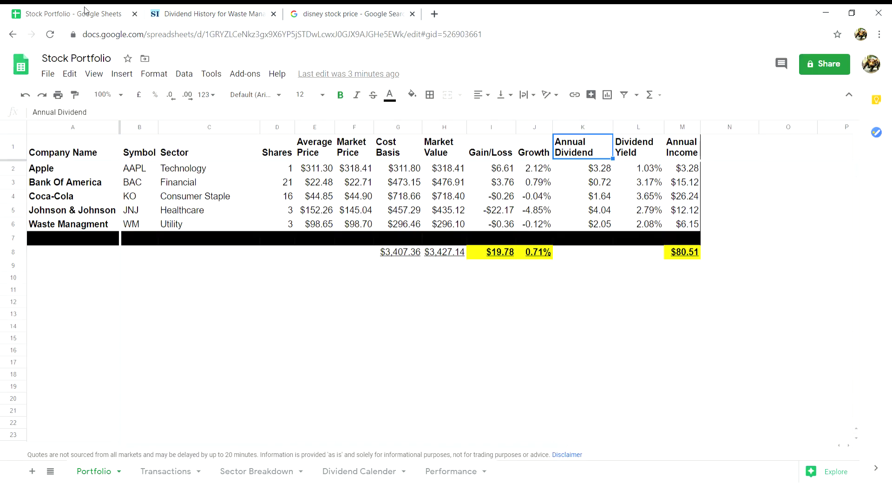
click(653, 170)
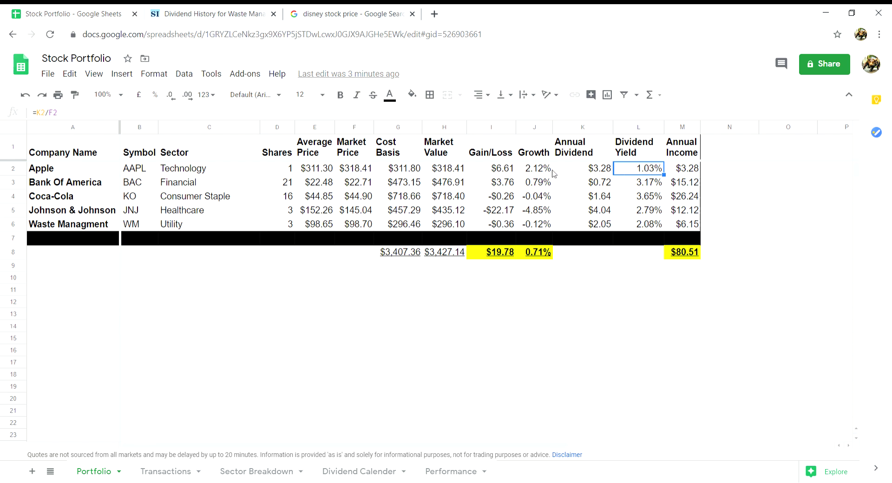
click(688, 153)
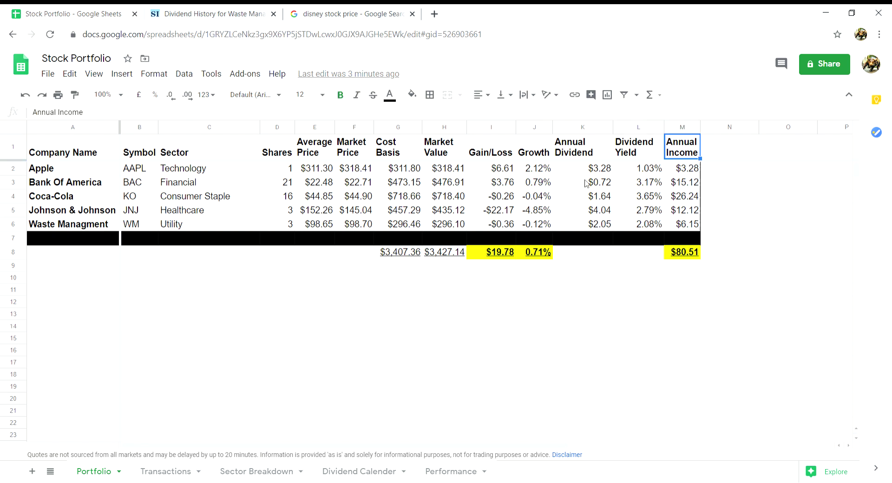
Give the first Walt Disney cells in row 7 a white fill, revealing DIS, Consumer, 10 shares at $115.00
click(216, 303)
drag(103, 242, 323, 244)
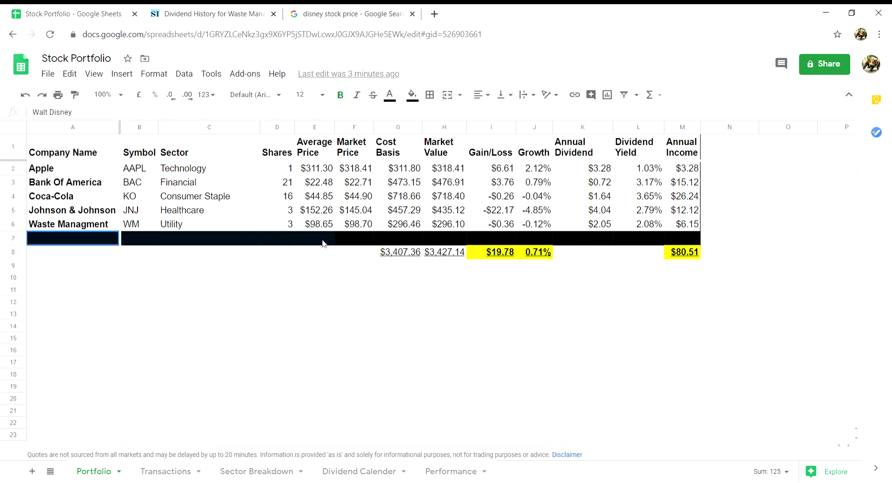
click(413, 96)
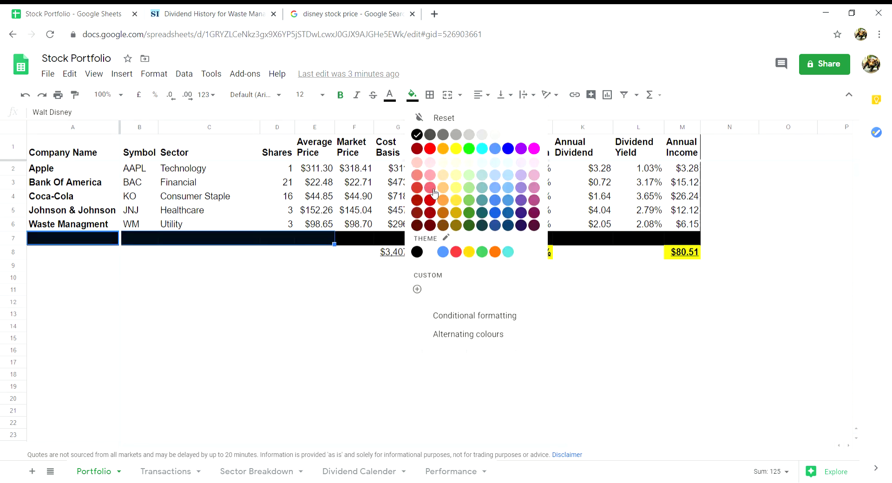
click(433, 251)
click(307, 325)
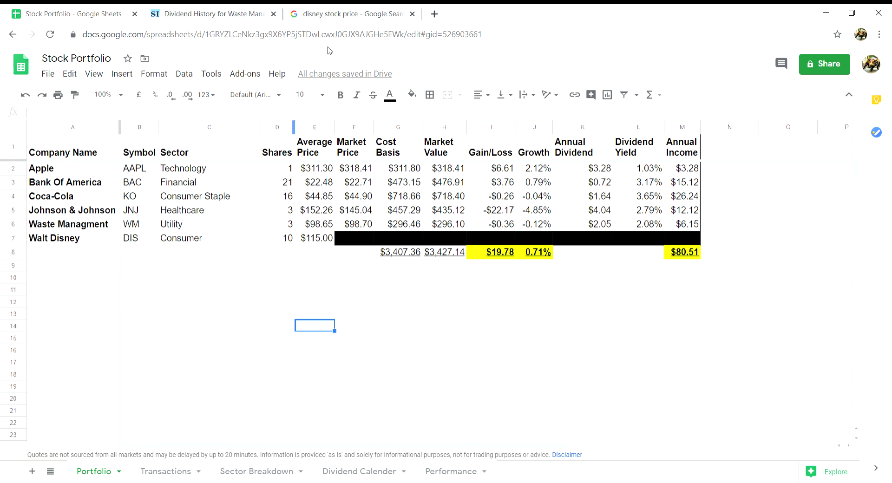
click(345, 15)
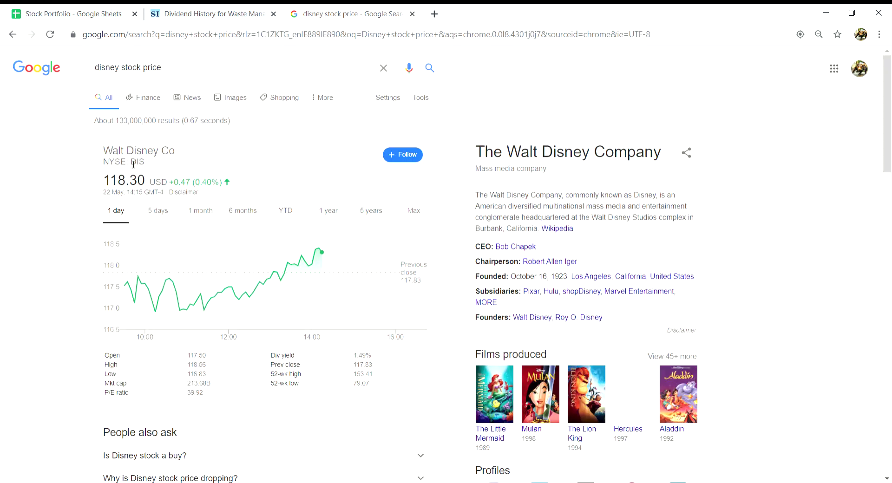
click(80, 17)
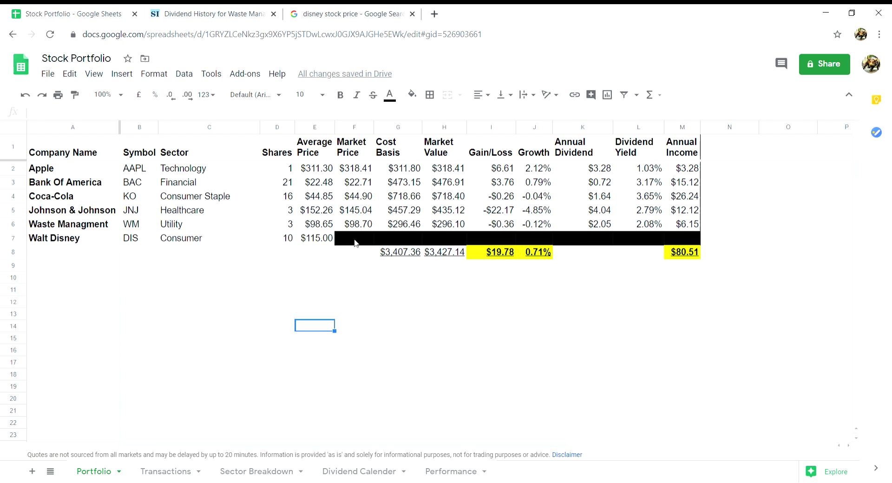
Fill the Walt Disney cells from Market Price to Annual Income with white
drag(354, 242, 685, 240)
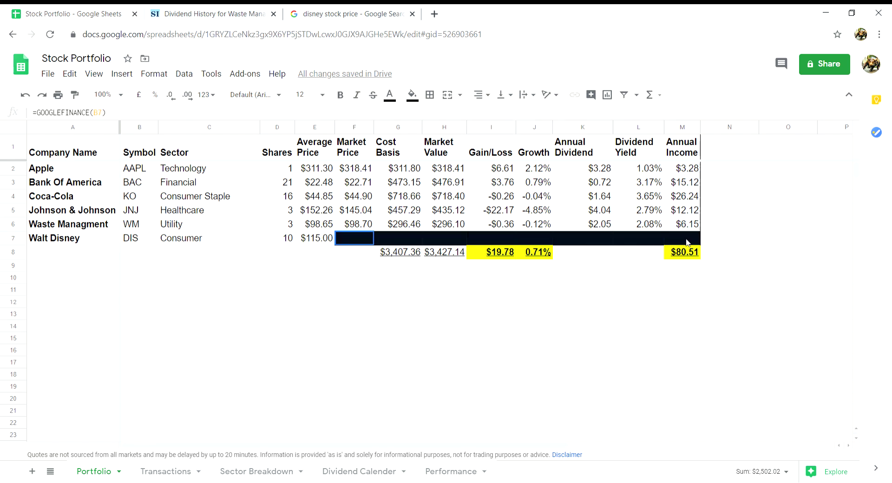
click(412, 94)
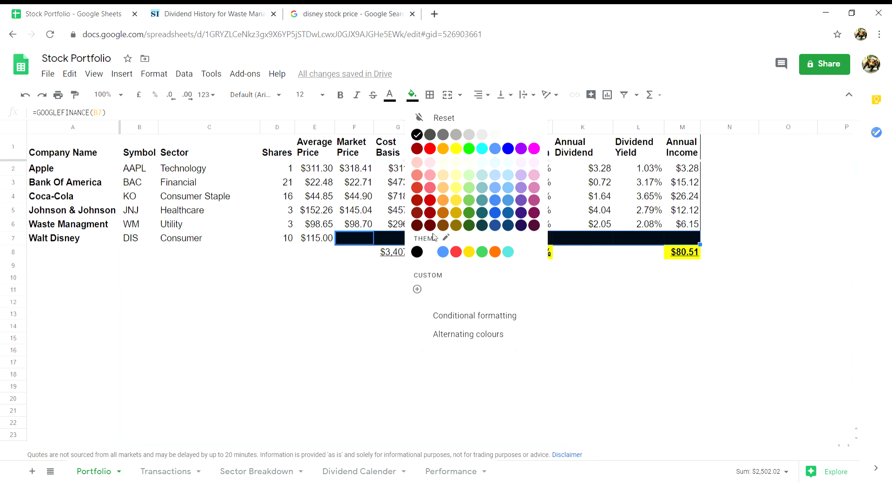
click(431, 252)
click(292, 241)
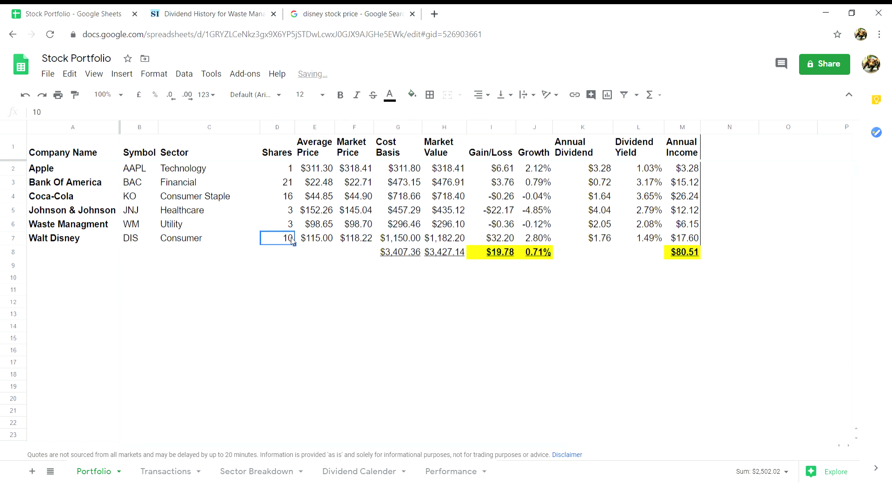
click(315, 240)
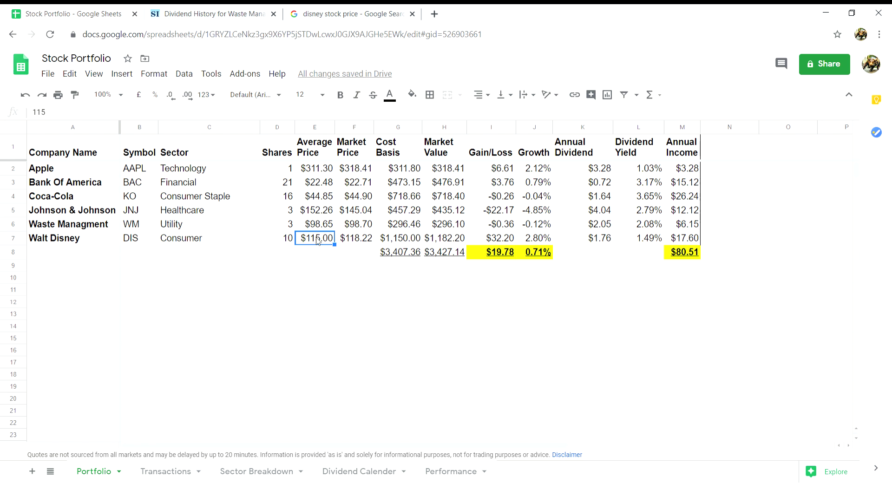
Set Disney's Market Price in F7 to =GOOGLEFINANCE(B7), showing $118.22
click(359, 241)
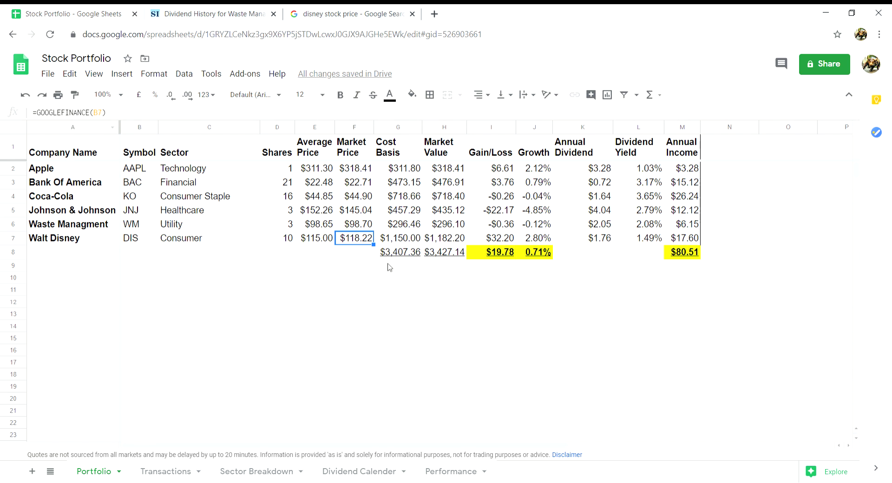
text(=)
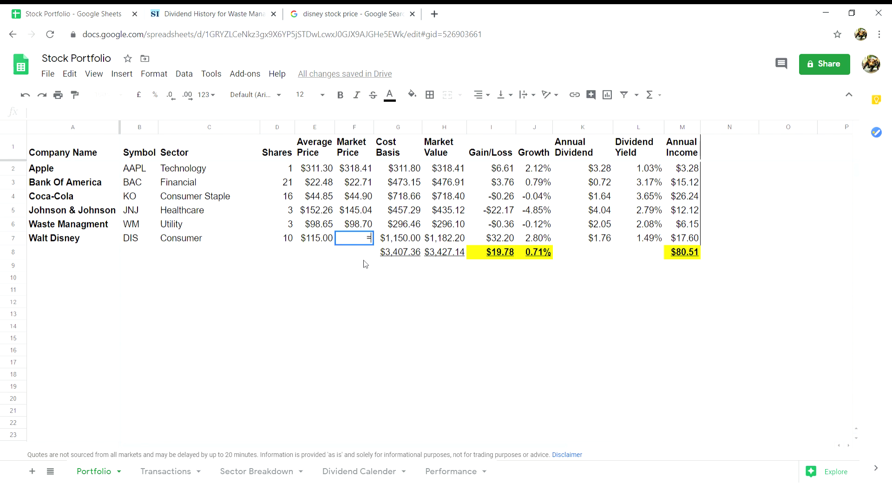
text(G)
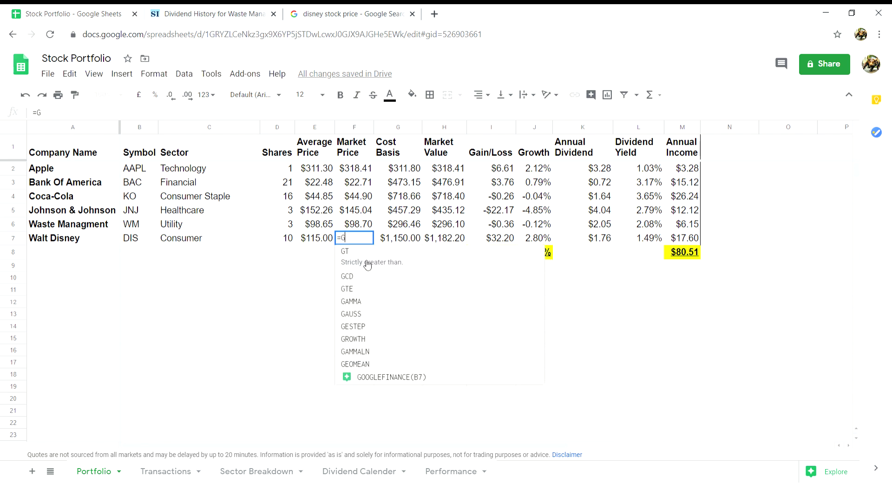
text(oo)
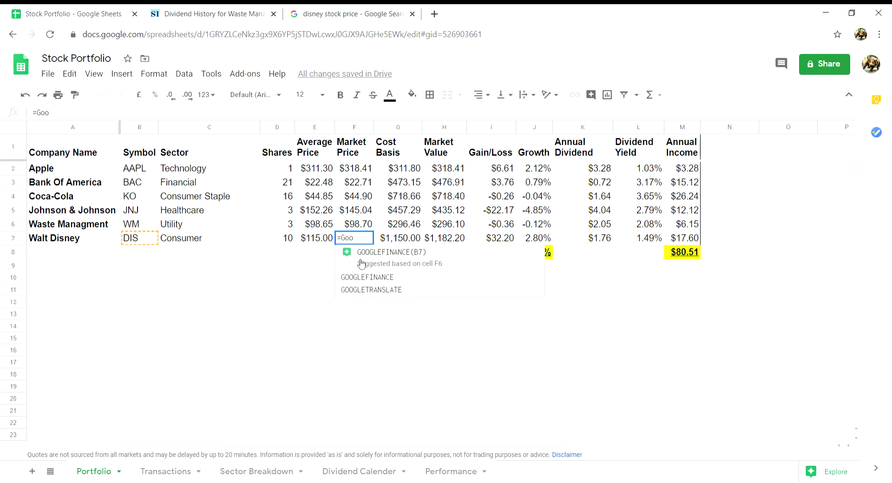
click(360, 263)
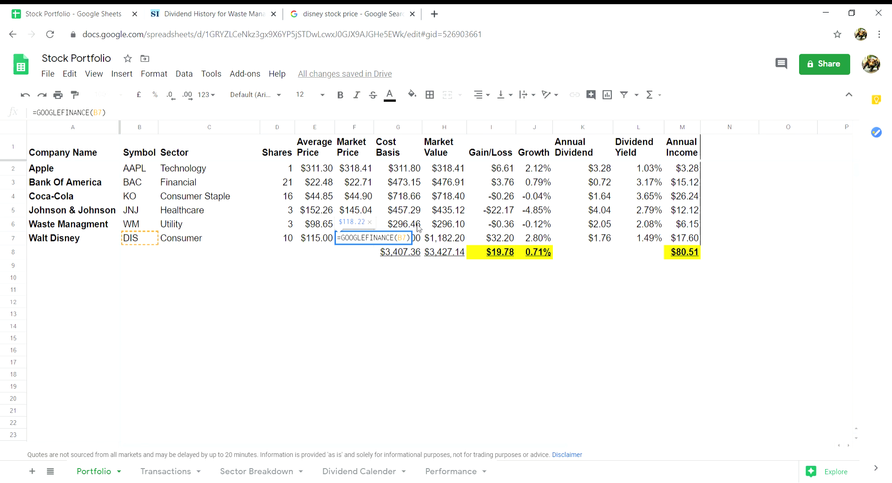
key(Return)
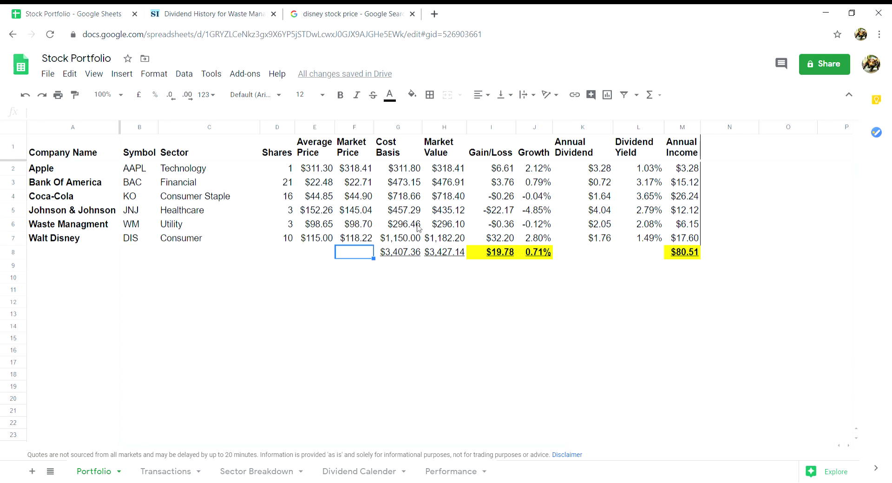
click(359, 240)
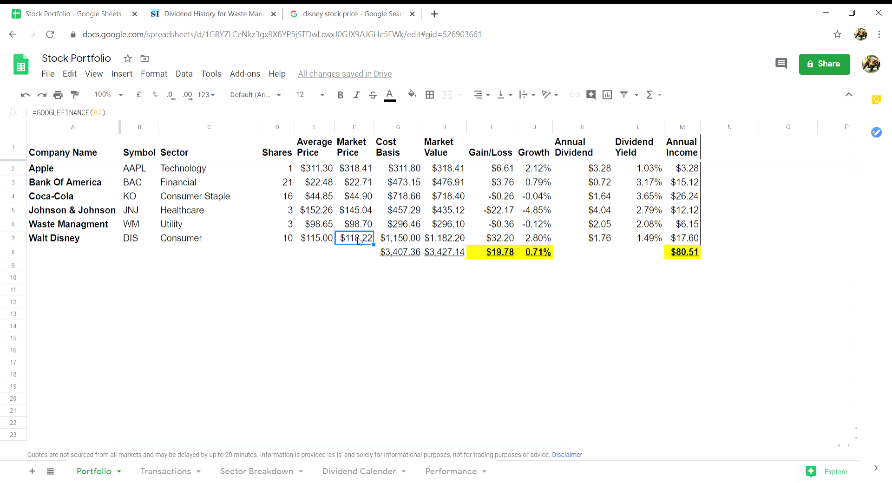
click(402, 240)
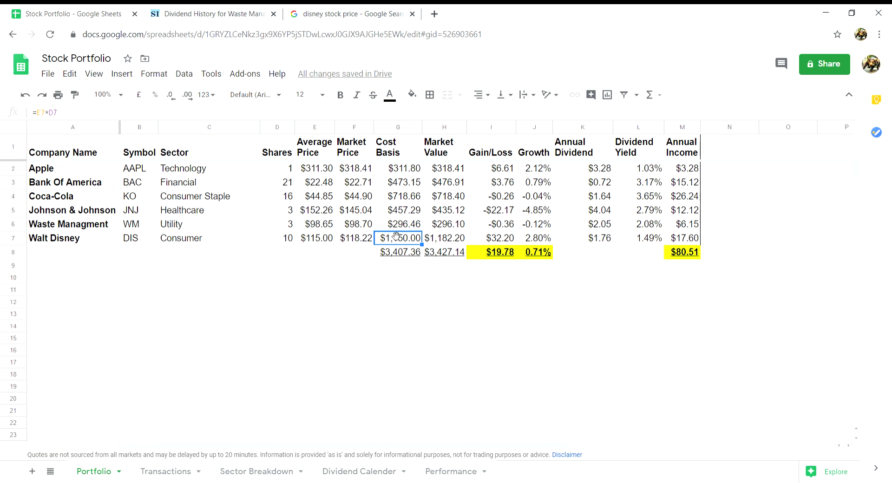
click(449, 239)
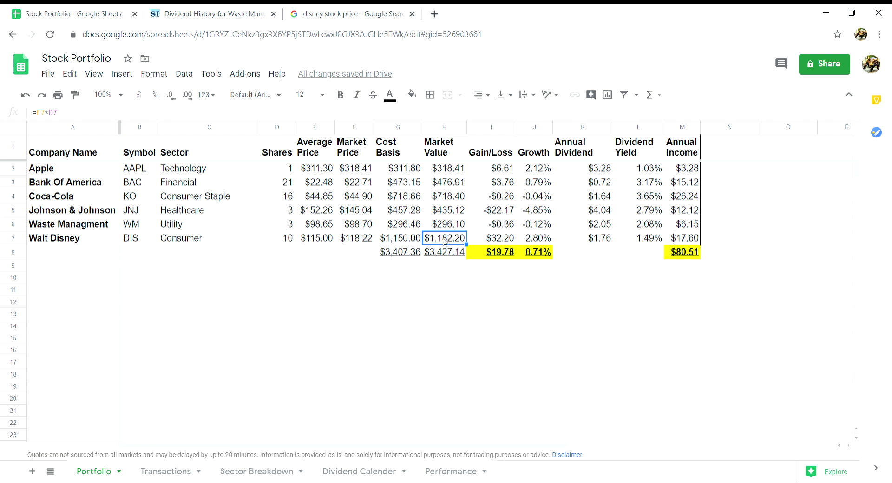
click(503, 239)
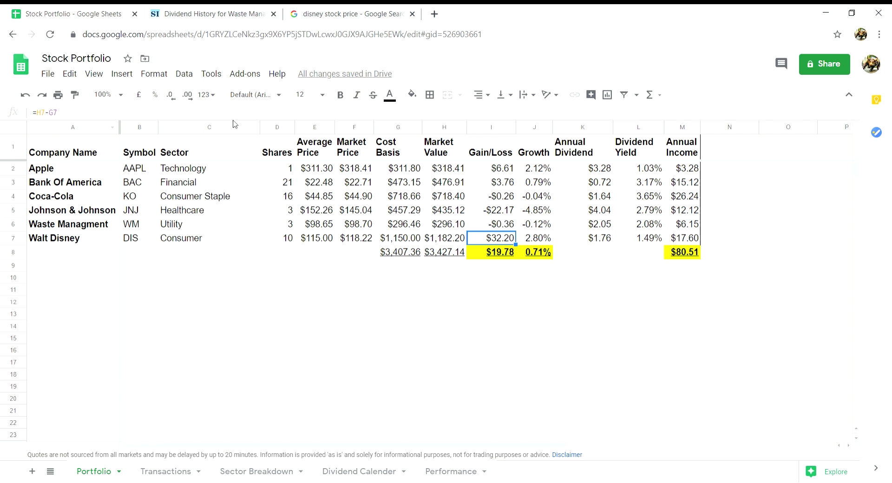
click(542, 241)
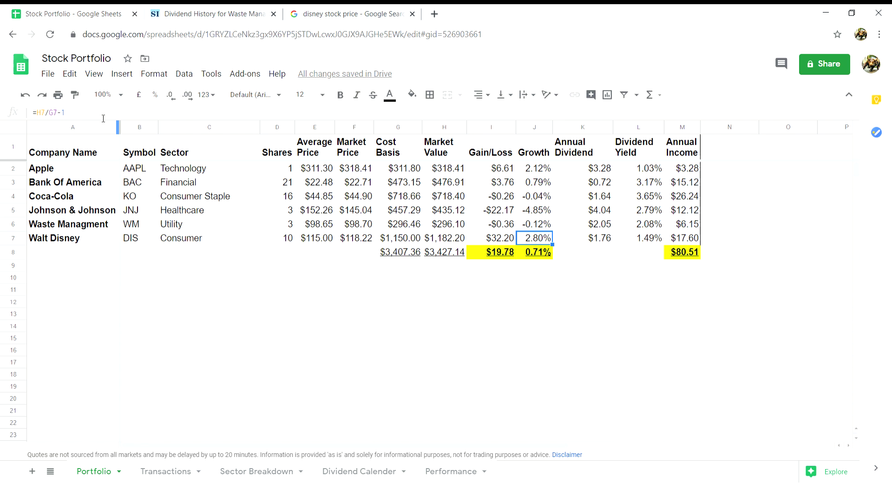
click(590, 240)
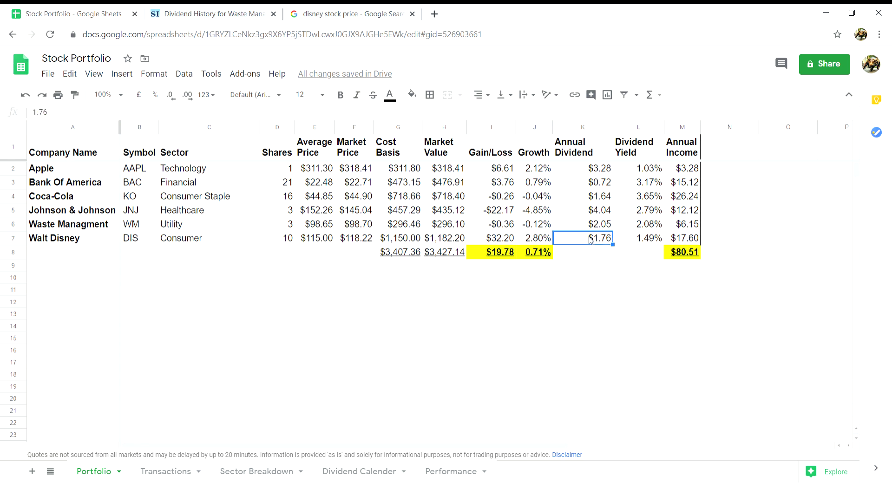
Review the dividend history pages on StreetInsider for Disney's annual dividend
click(198, 16)
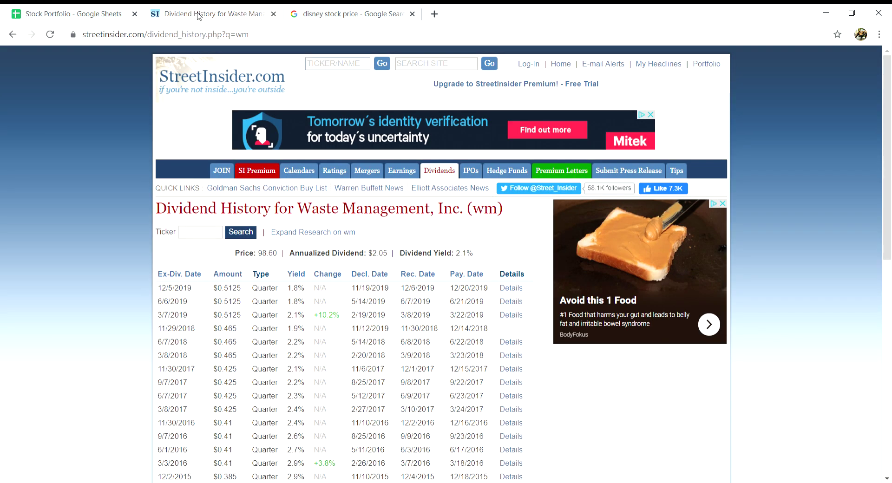
click(42, 10)
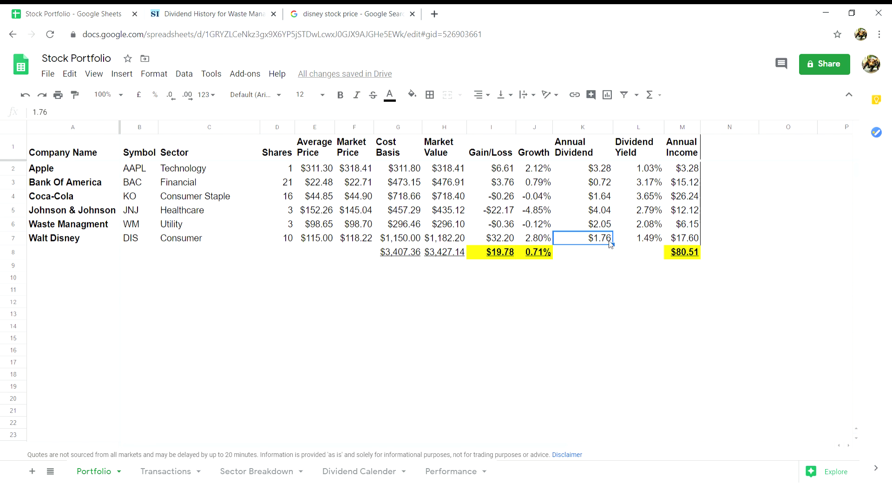
click(638, 240)
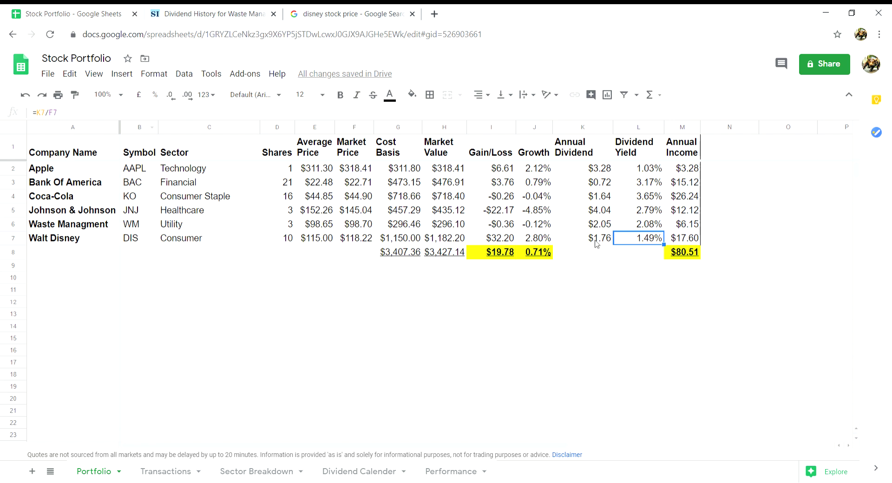
click(686, 241)
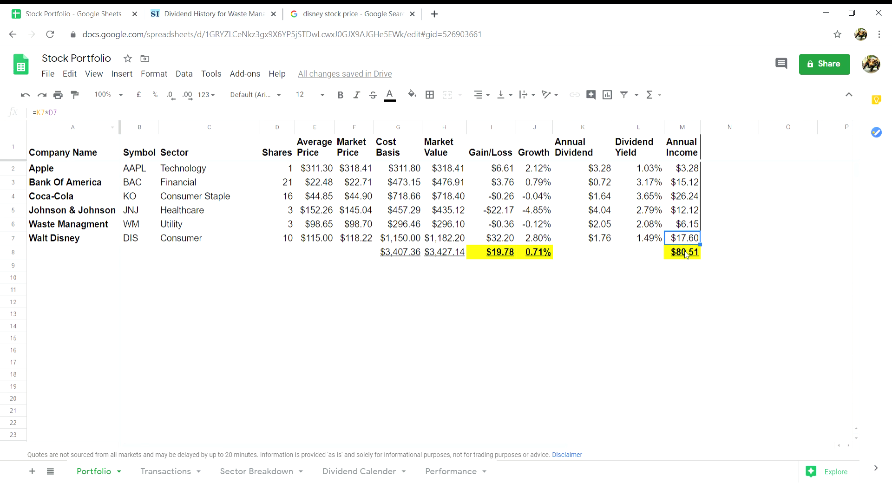
Go over the Transactions headers from Type to Total, where G4 computes =E4+F4
click(179, 472)
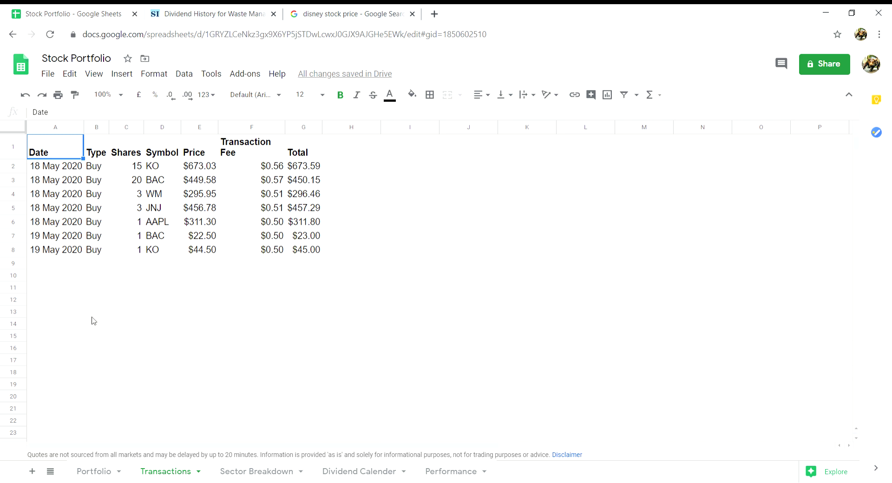
click(101, 155)
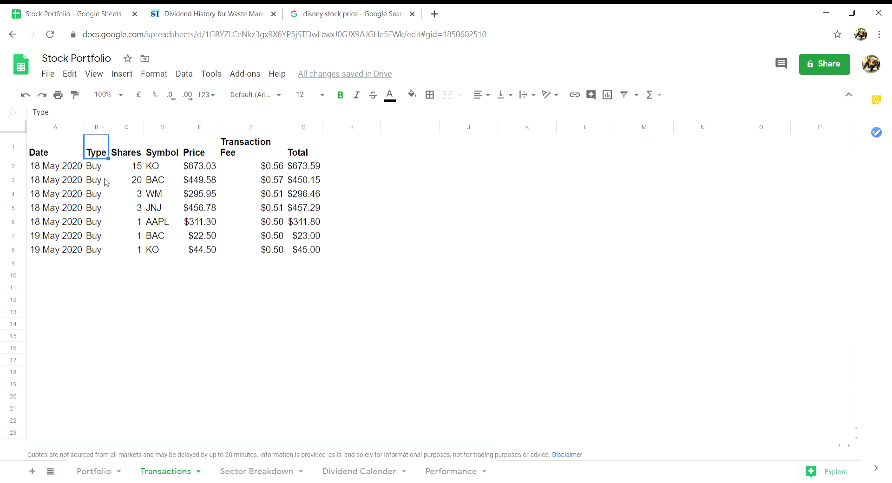
key(Right)
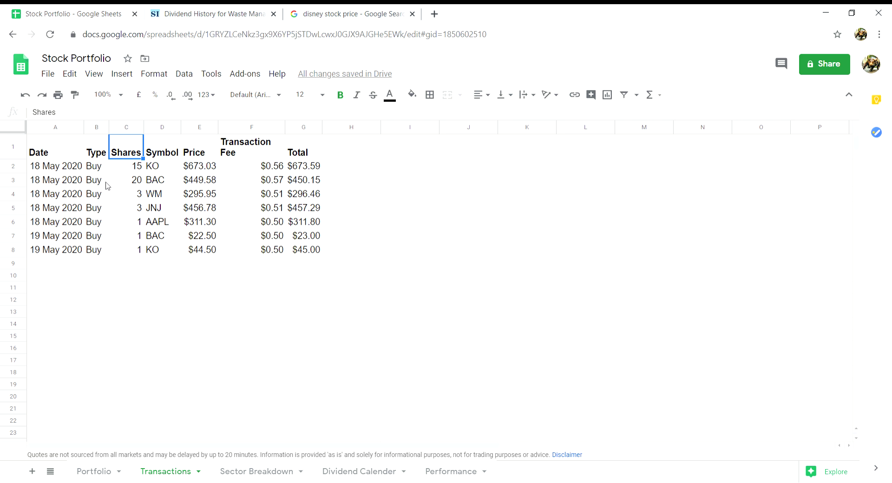
key(Right)
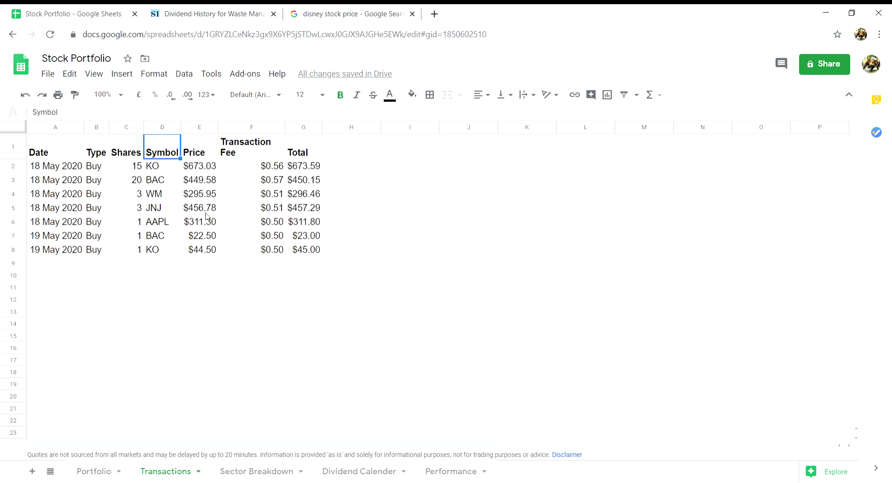
key(Right)
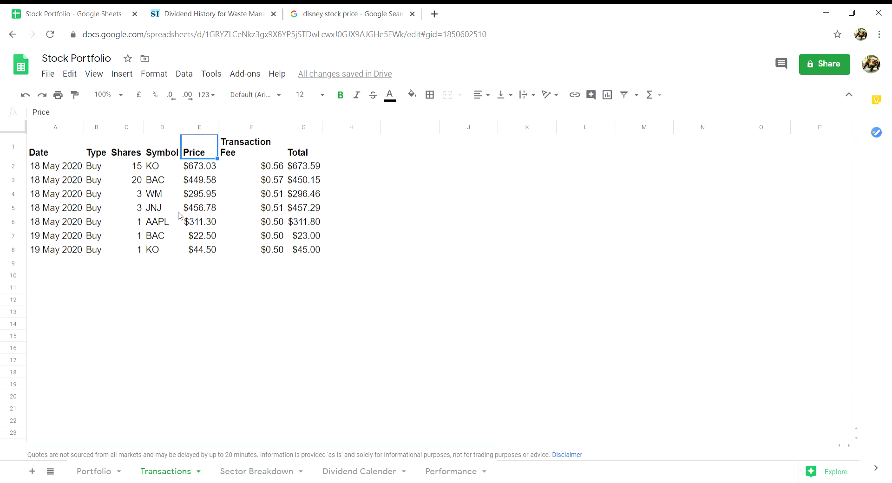
key(Right)
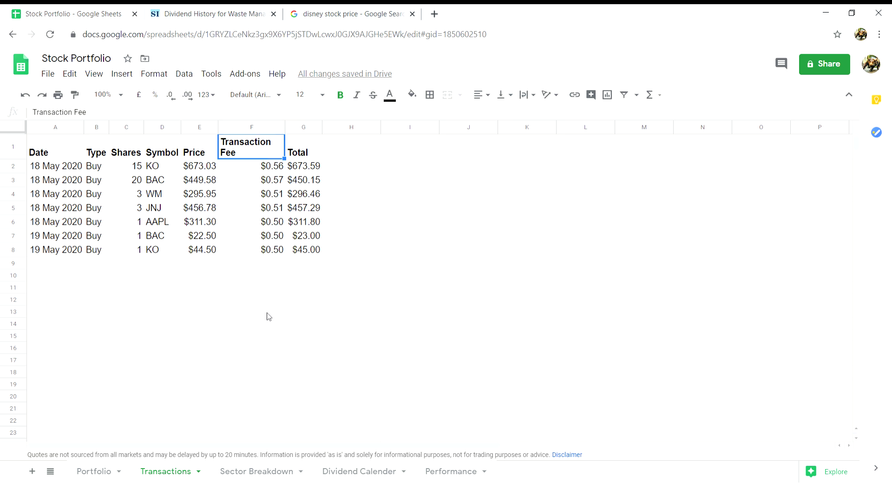
key(Right)
key(Down)
key(Down)
key(Down)
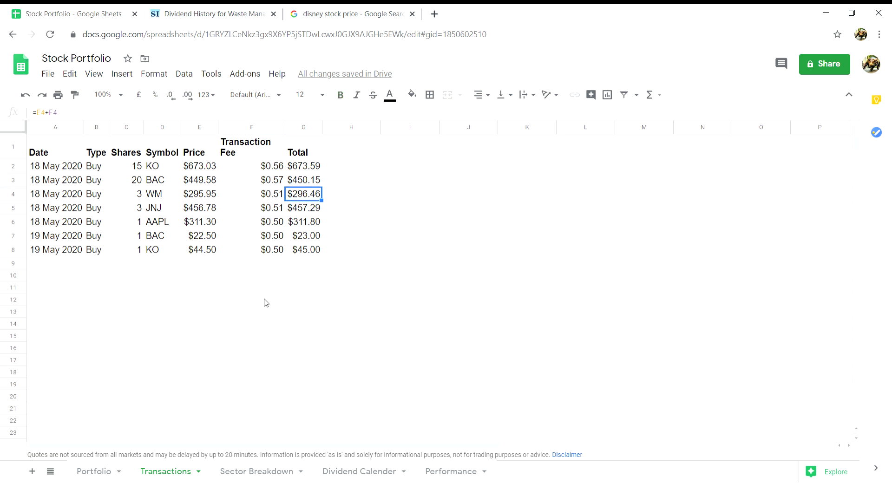
key(Left)
key(Left)
key(Left)
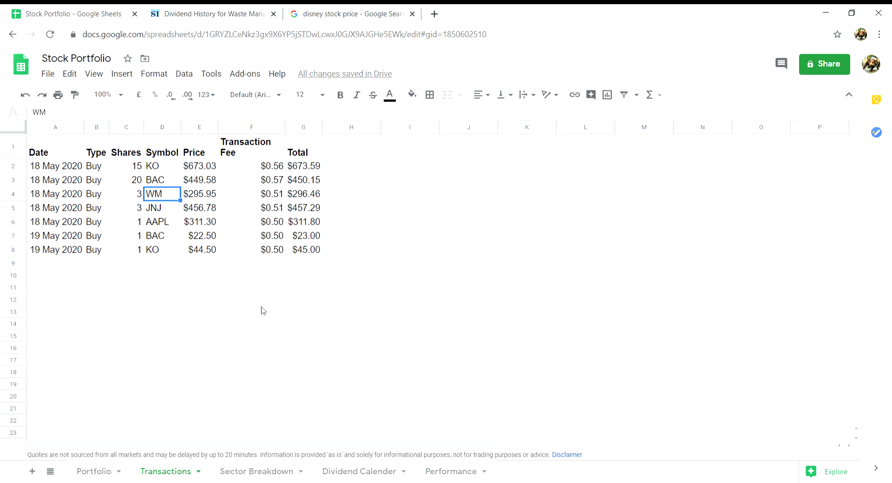
click(261, 311)
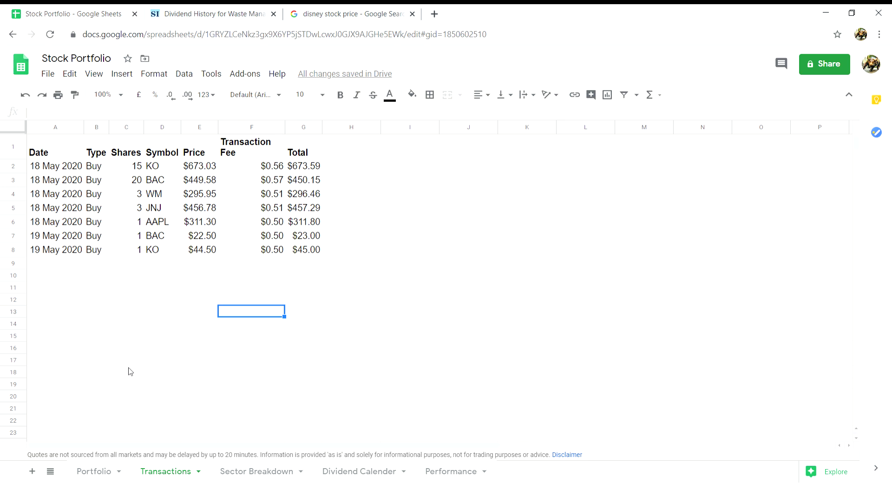
Bring up the Sector Breakdown sheet and view its Sectors and Percent Invested headers
click(255, 472)
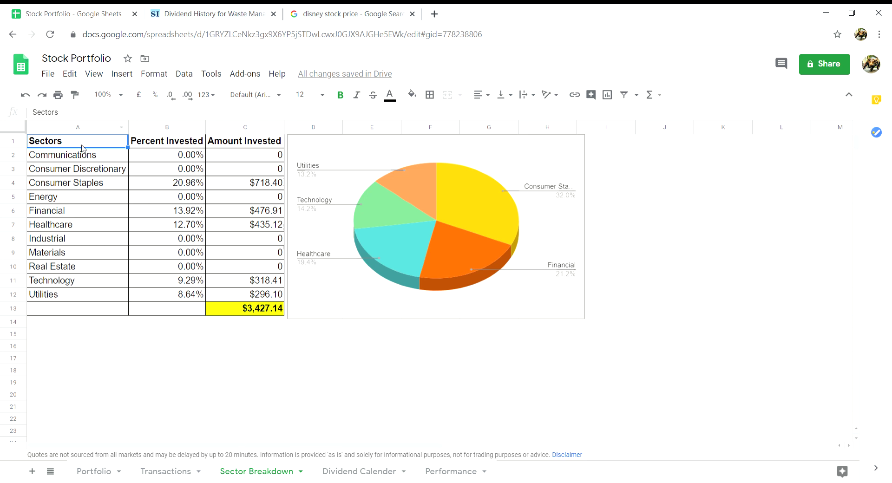
key(Right)
key(Right)
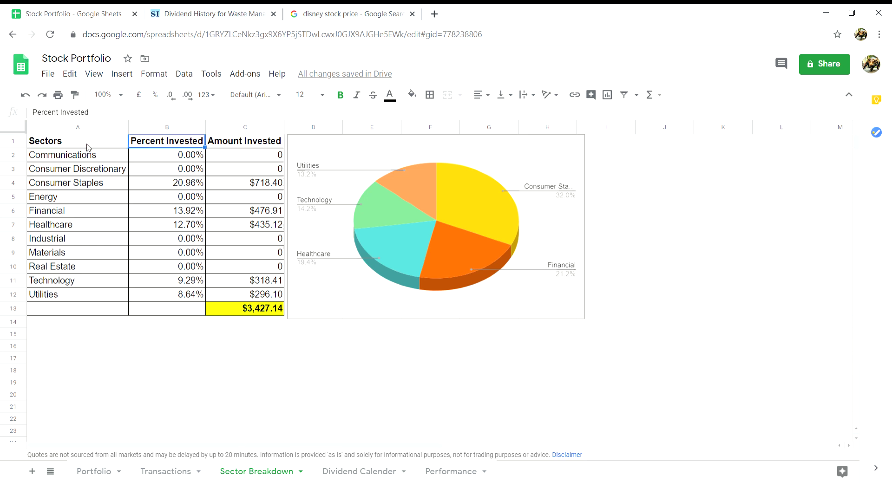
key(Left)
key(Left)
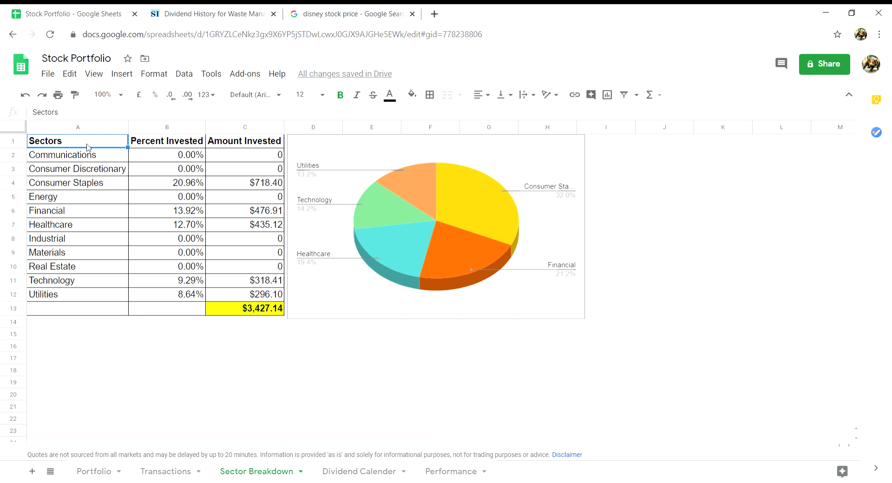
key(Right)
key(Right)
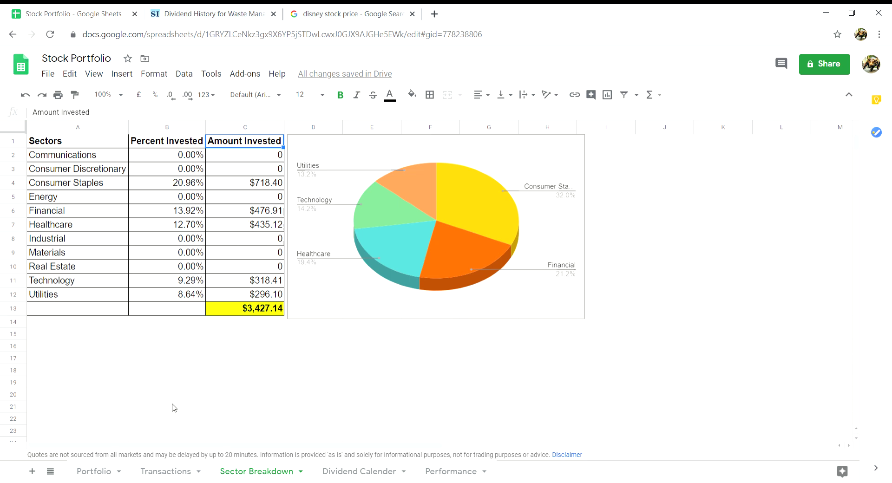
Flip through the Transactions and Sector Breakdown tabs, ending on the Portfolio sheet
click(173, 476)
click(93, 474)
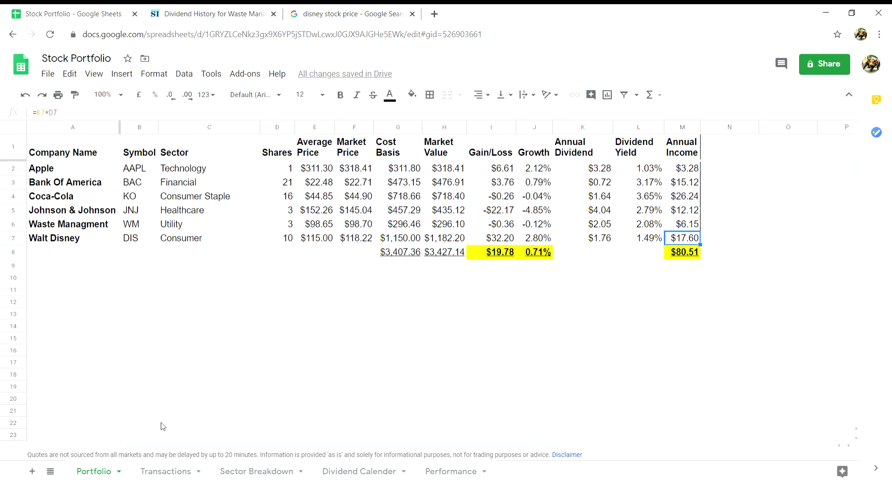
click(177, 479)
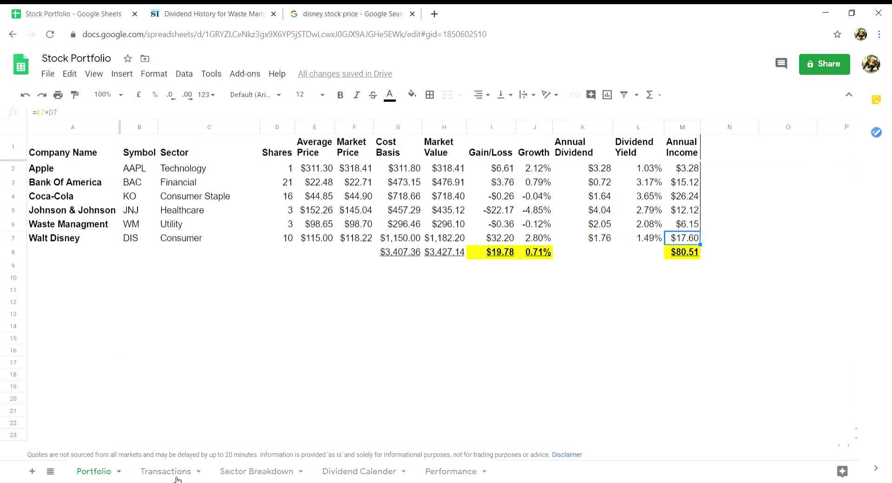
click(255, 474)
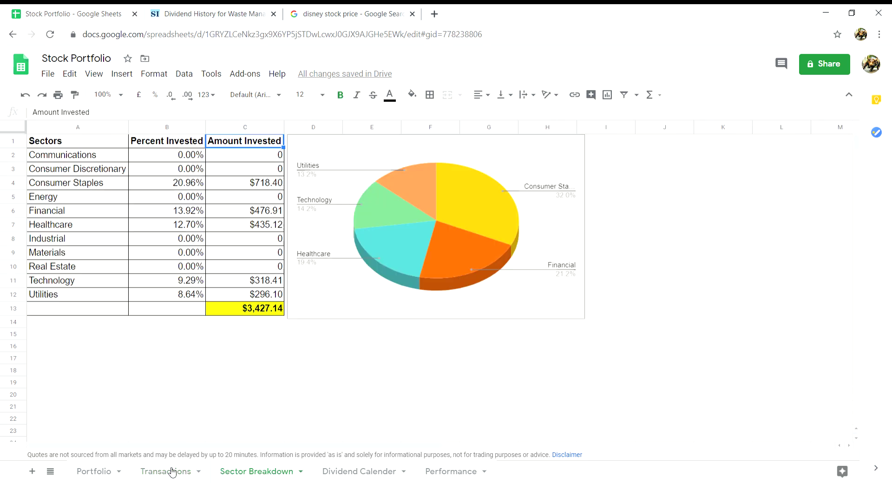
click(172, 472)
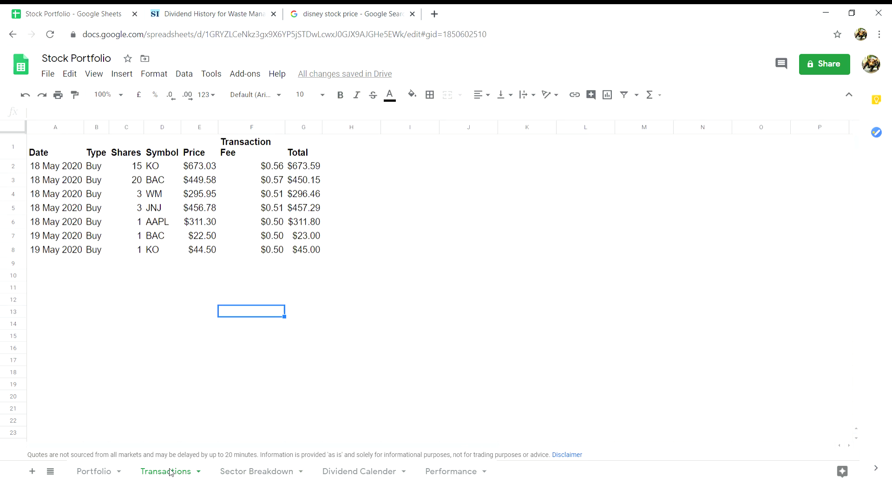
click(99, 474)
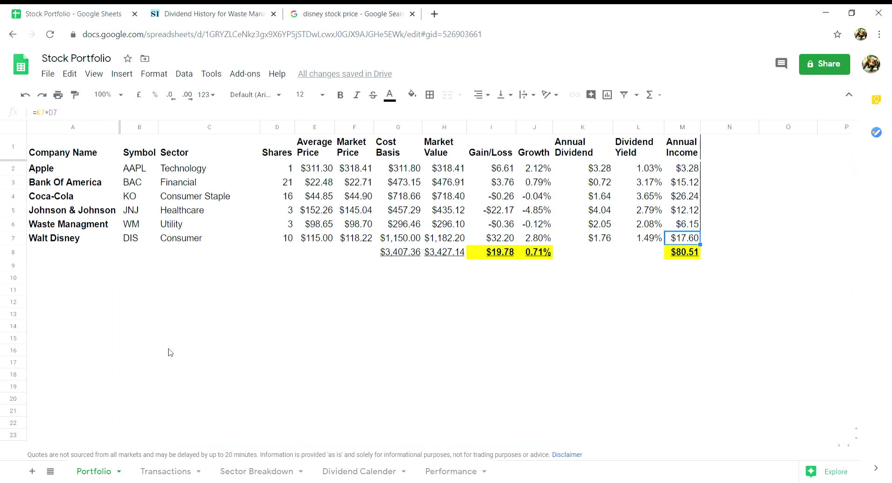